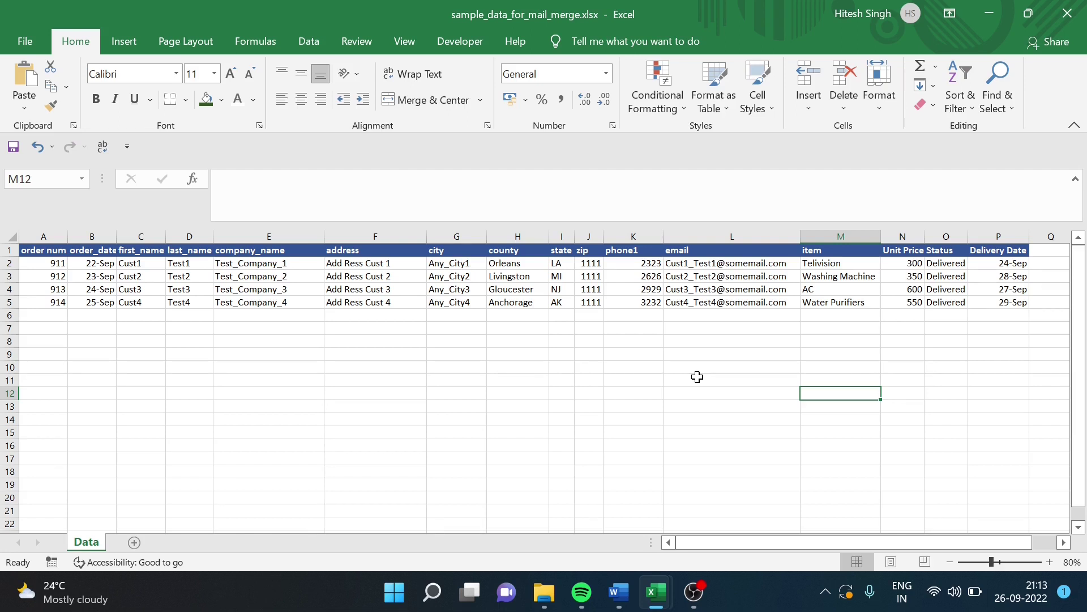
Review the Word letter template's body text, then return to the Excel workbook
left_click(620, 604)
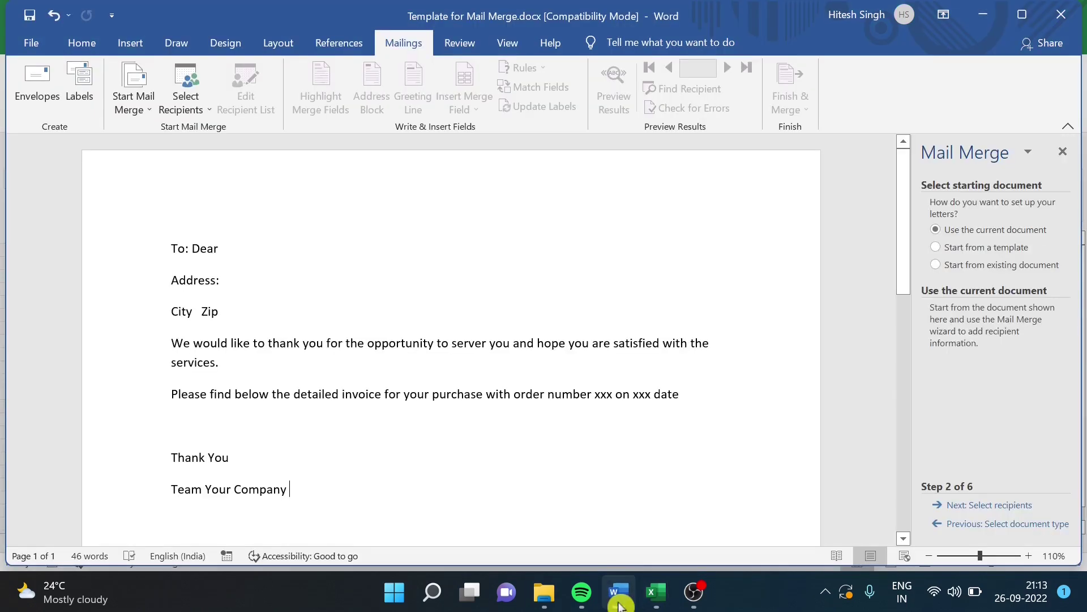
left_click_drag(325, 510, 129, 247)
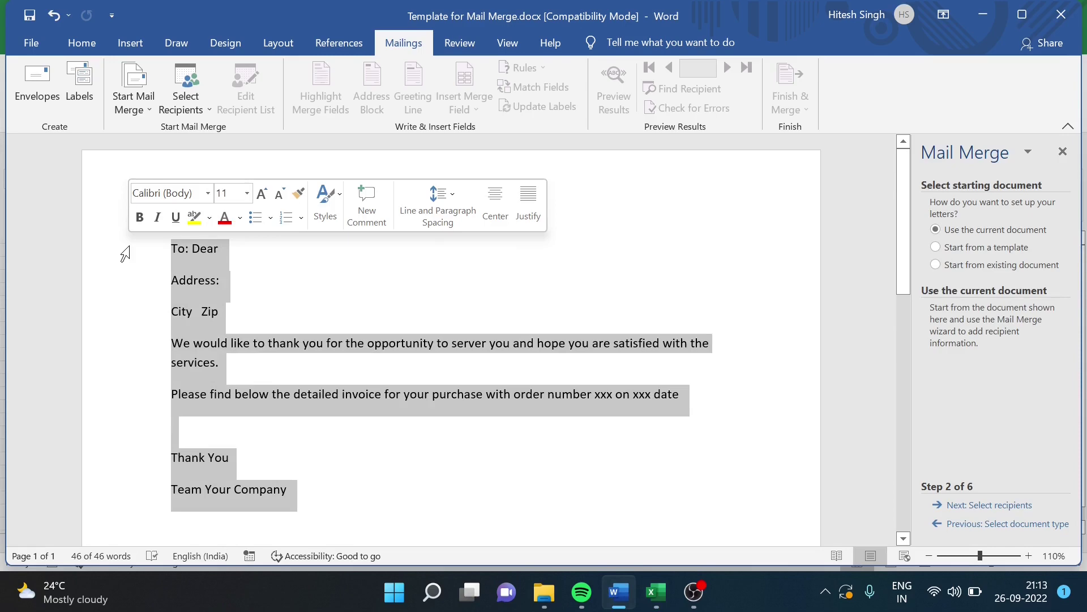
left_click(561, 466)
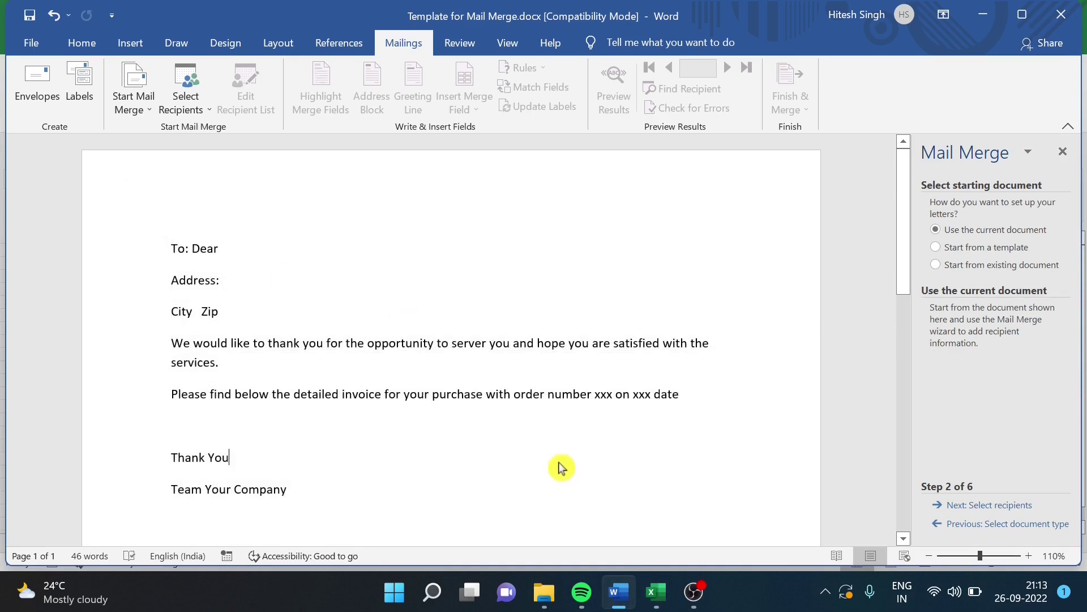
left_click(652, 601)
Autofit columns D and E and give D4:E4 the green Item Name header format
double_click(279, 238)
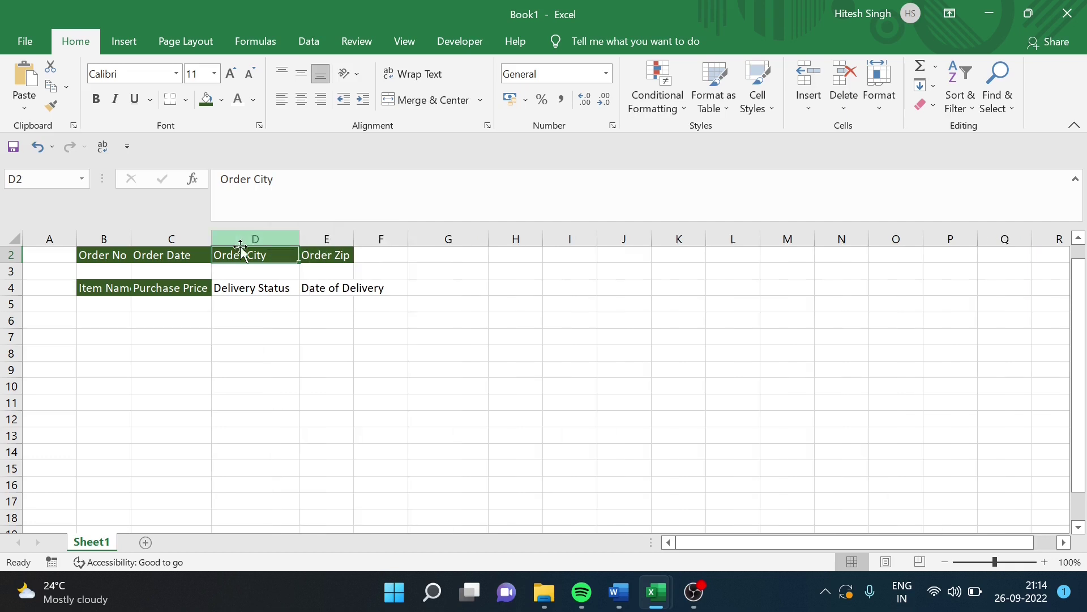
left_click(113, 255)
left_click(112, 287)
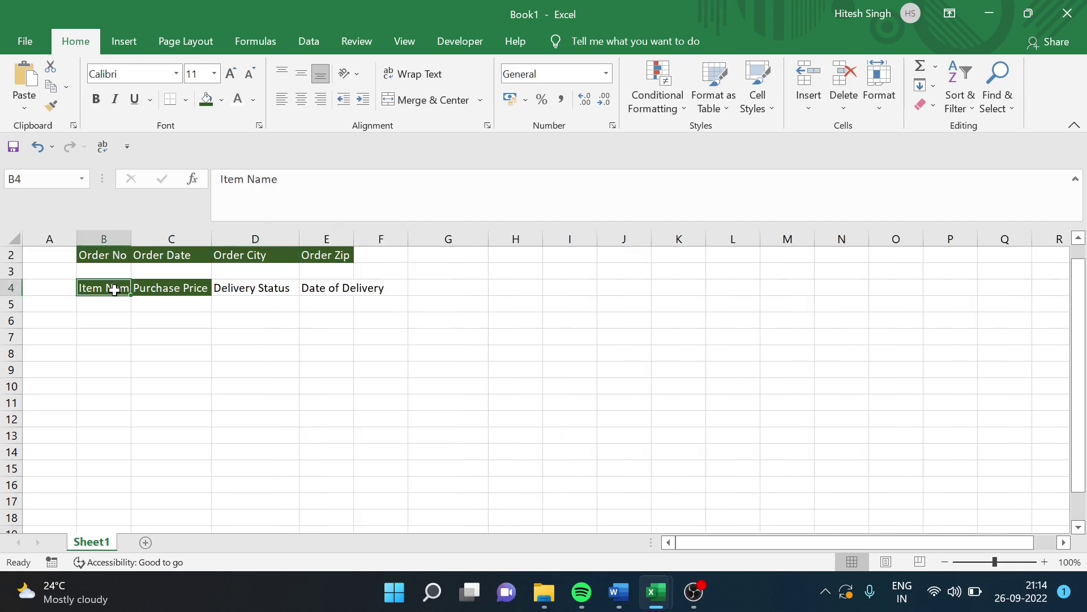
left_click(51, 106)
left_click_drag(232, 286, 335, 284)
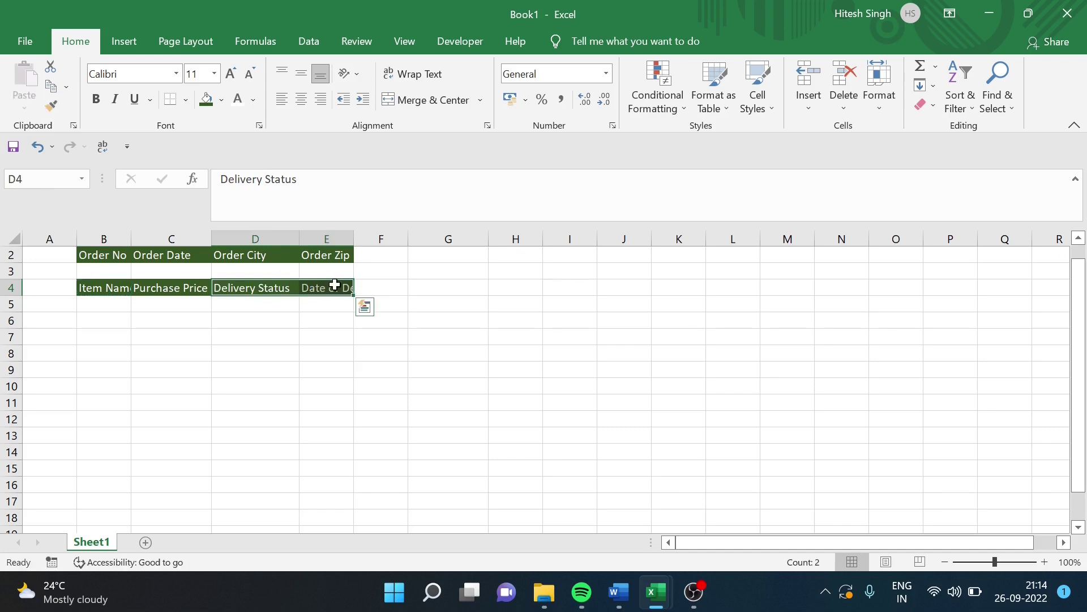
double_click(352, 236)
Apply All Borders to B2:E5 and copy the block for Word
left_click(110, 258)
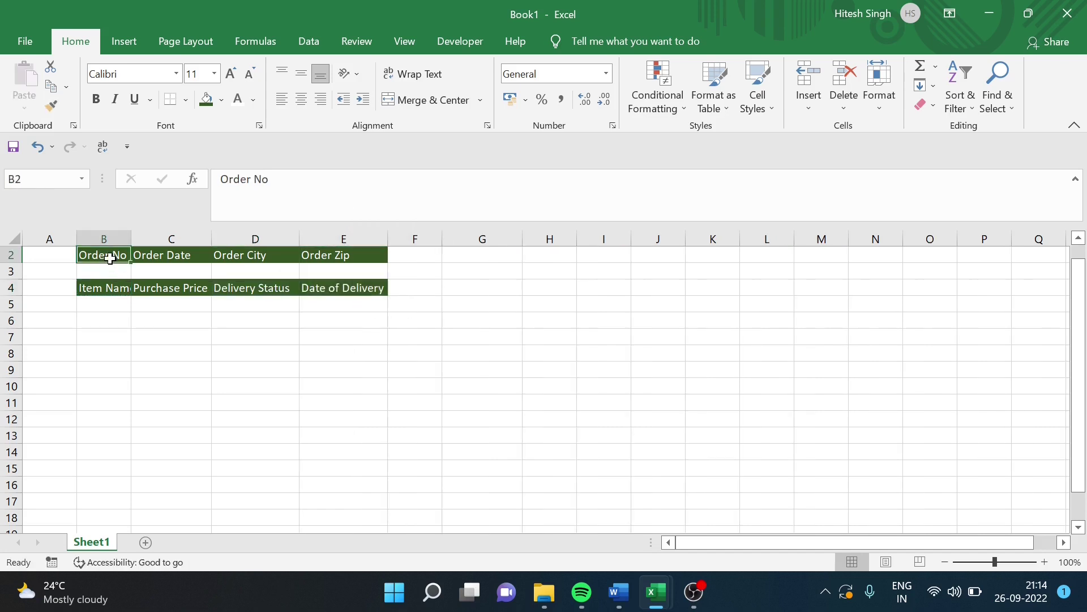
scroll(110, 258, "up", 1)
key("shift+Right")
key("shift+Right")
key("shift+Right")
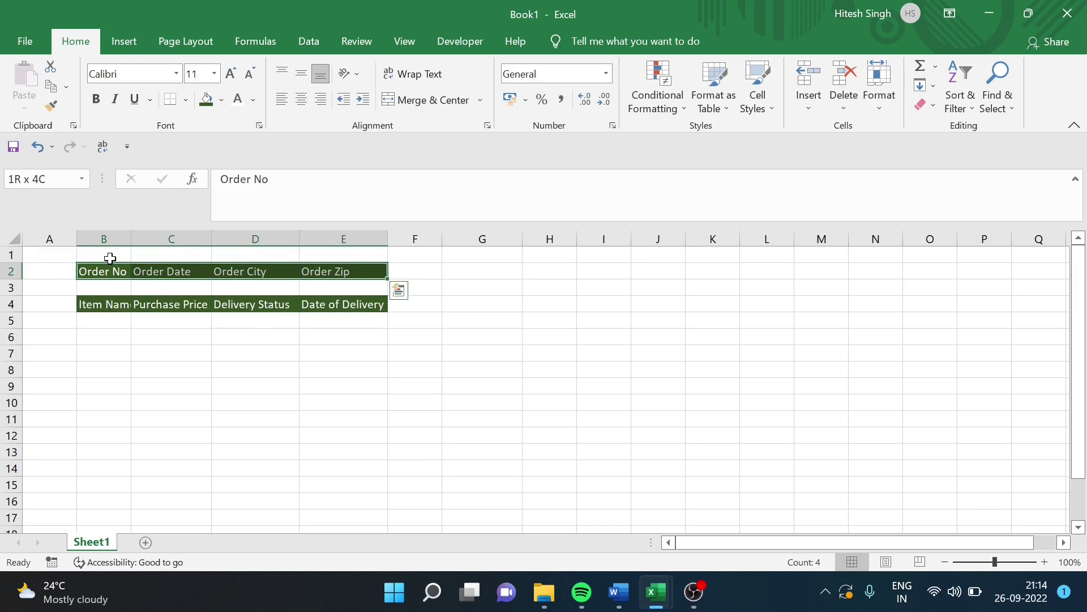
key("shift+Down")
key("shift+Down")
key("shift+Down")
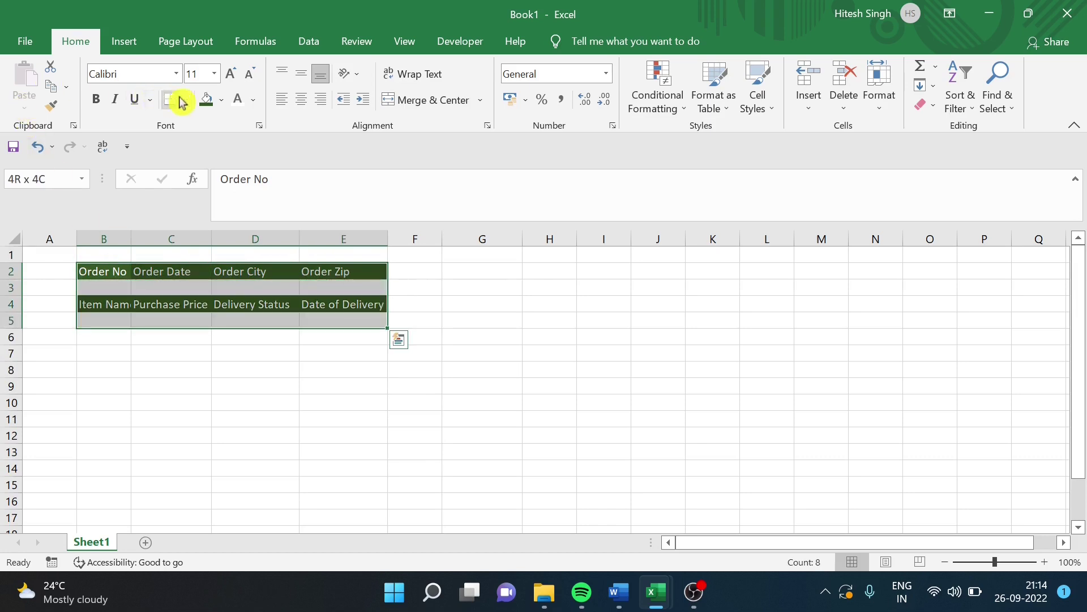
left_click(189, 103)
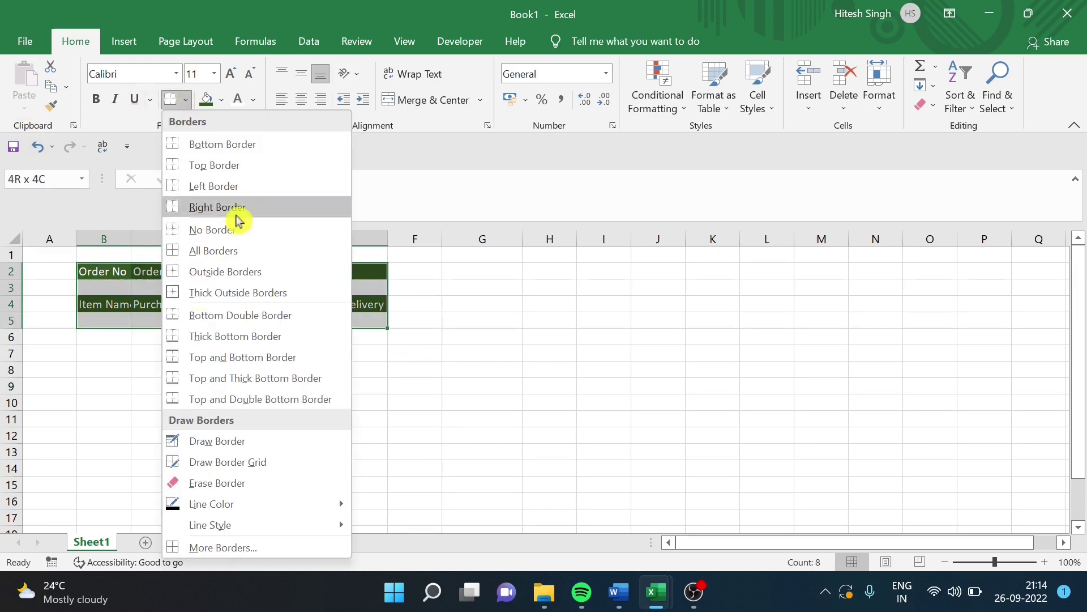
left_click(234, 258)
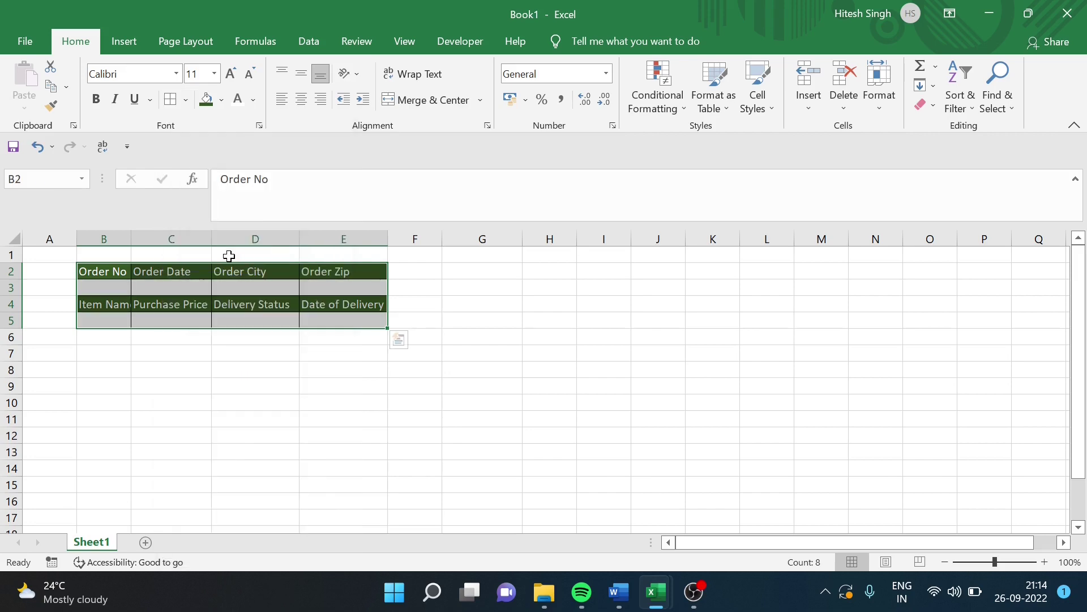
key("ctrl+c")
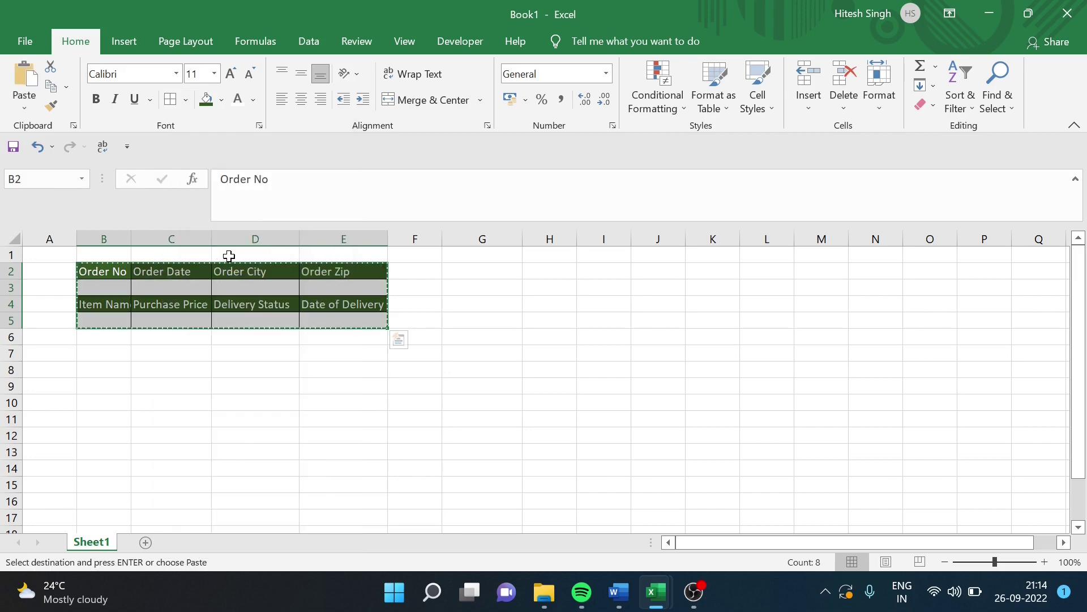
mouse_move(635, 605)
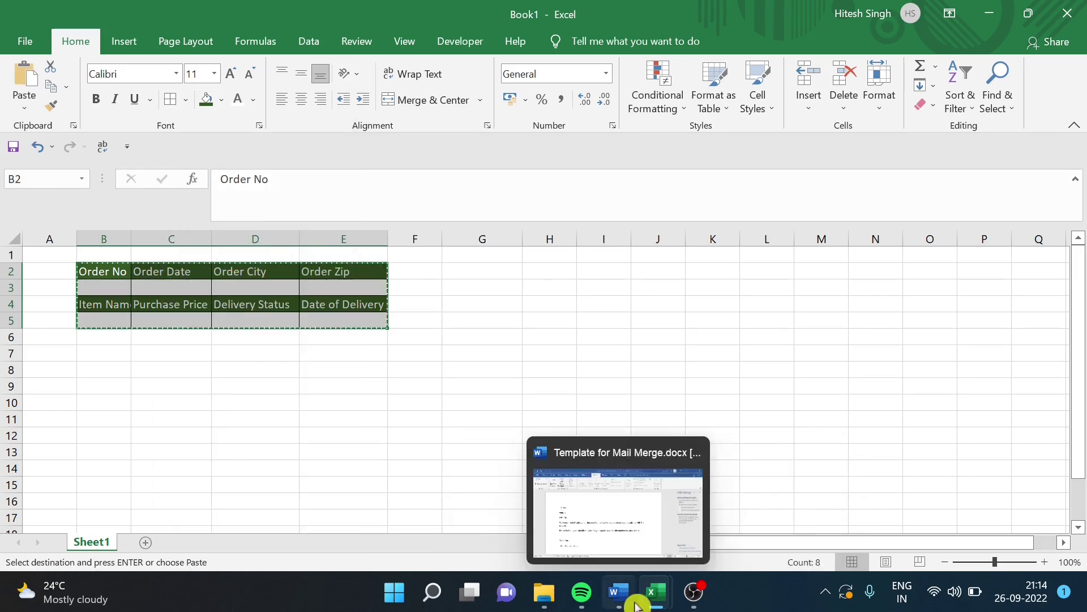
left_click(627, 512)
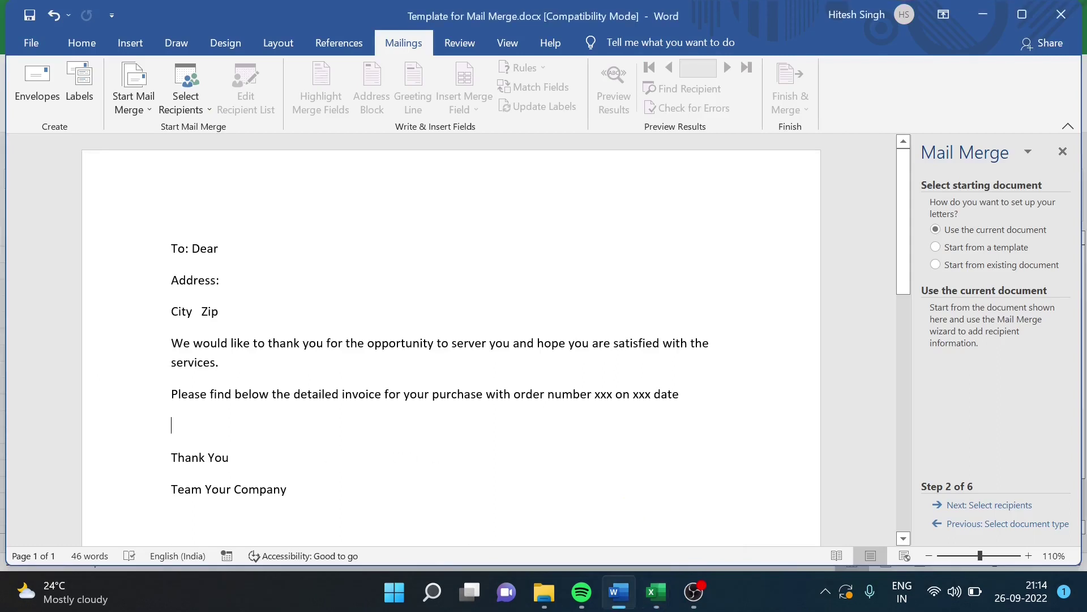
Paste the Order No to Date of Delivery table above Thank You, widened to text width
key("ctrl+v")
left_click_drag(909, 279, 909, 316)
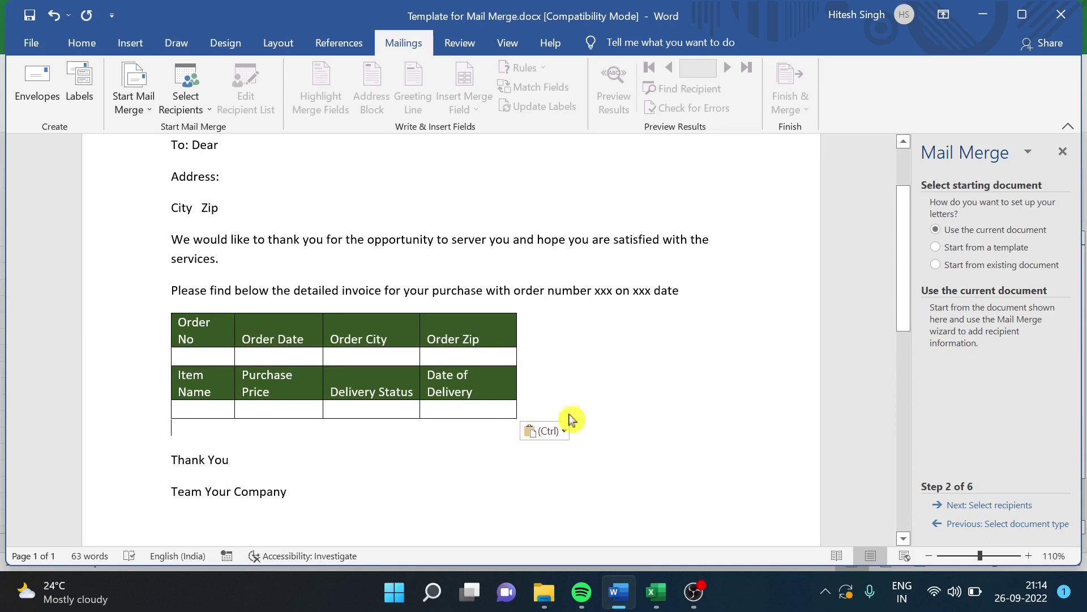
left_click(513, 416)
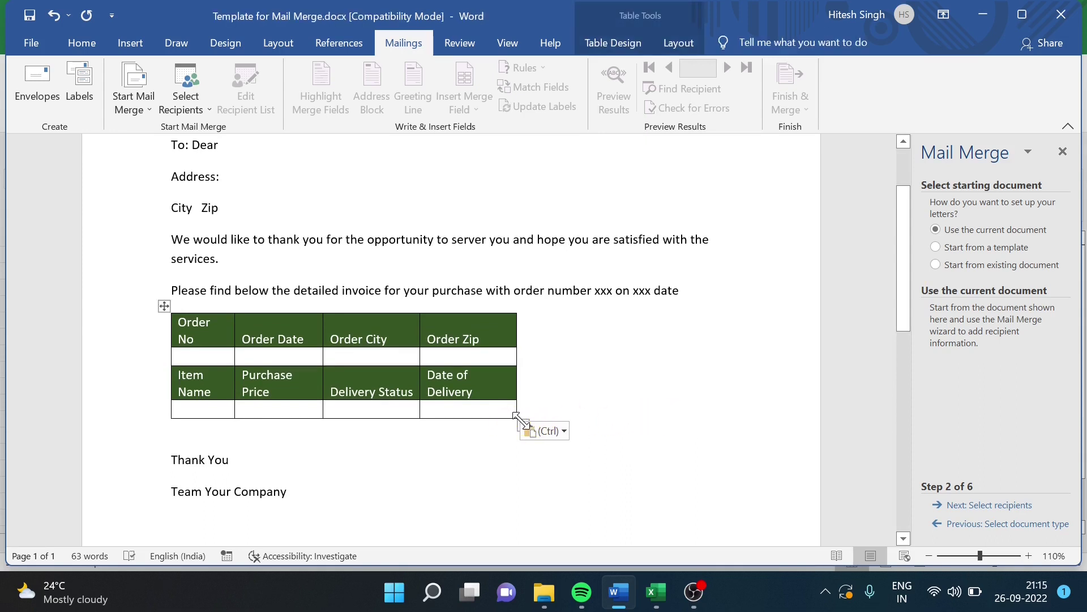
left_click_drag(516, 418, 751, 406)
left_click_drag(903, 328, 911, 300)
left_click(222, 226)
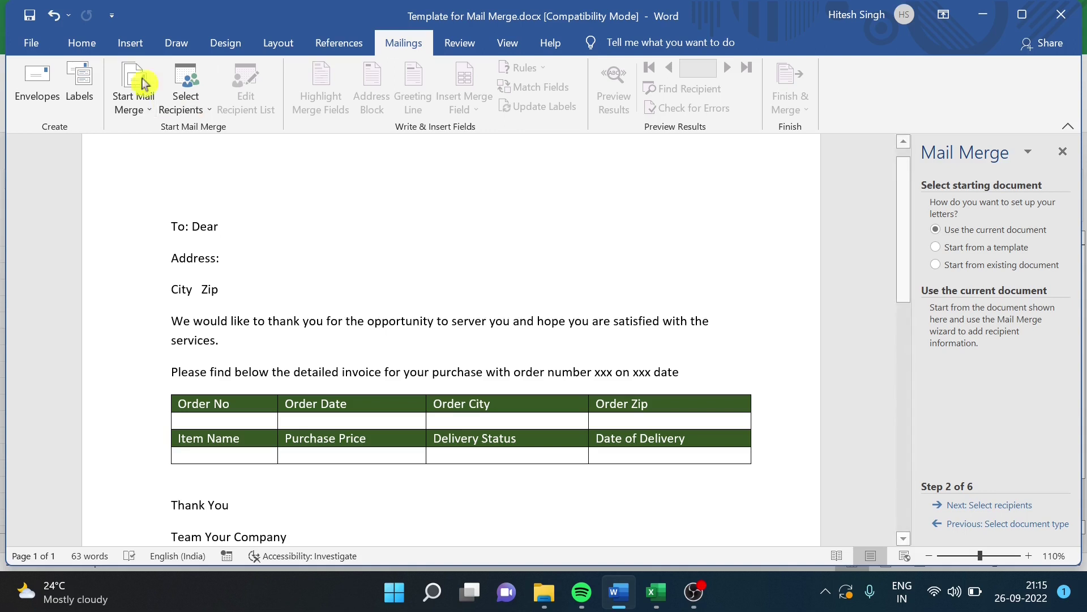
left_click(141, 107)
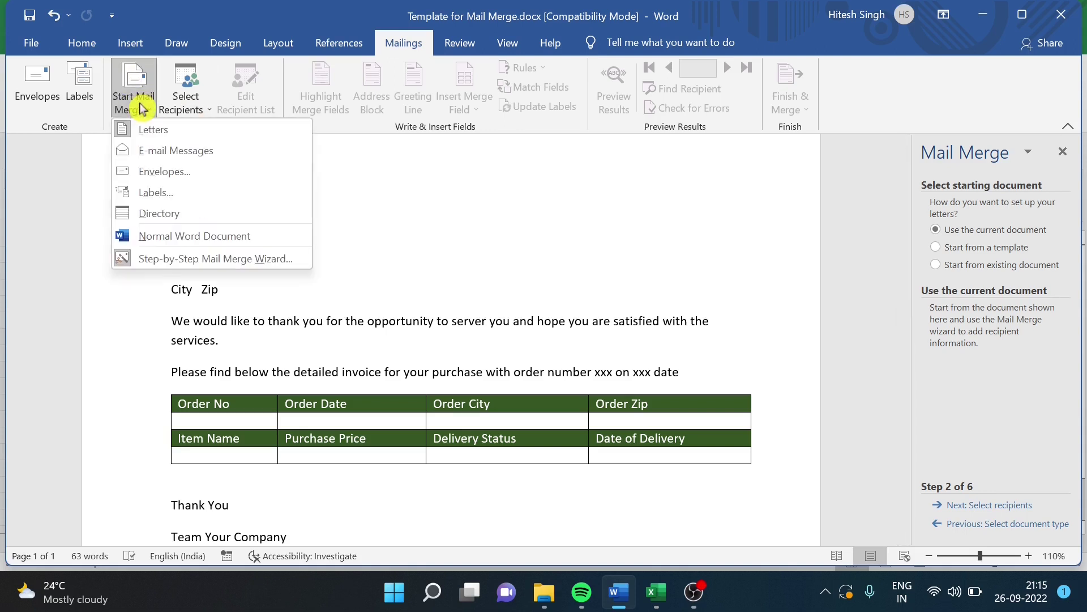
left_click(203, 259)
left_click(966, 229)
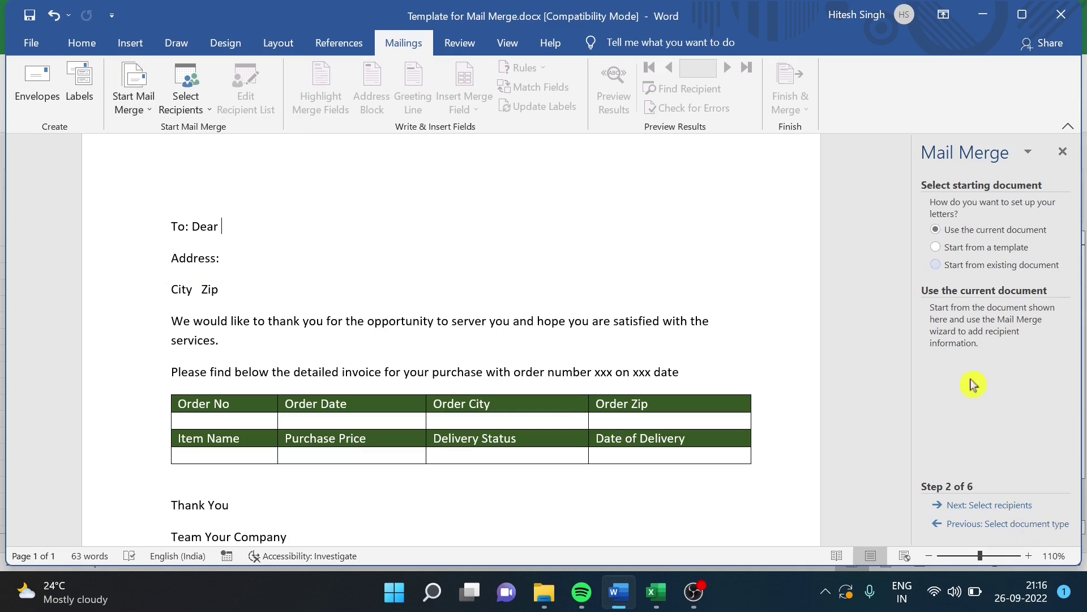
Select recipients from sample_data_for_mail_merge.xlsx in the Mail Merge to PDF folder
left_click(999, 506)
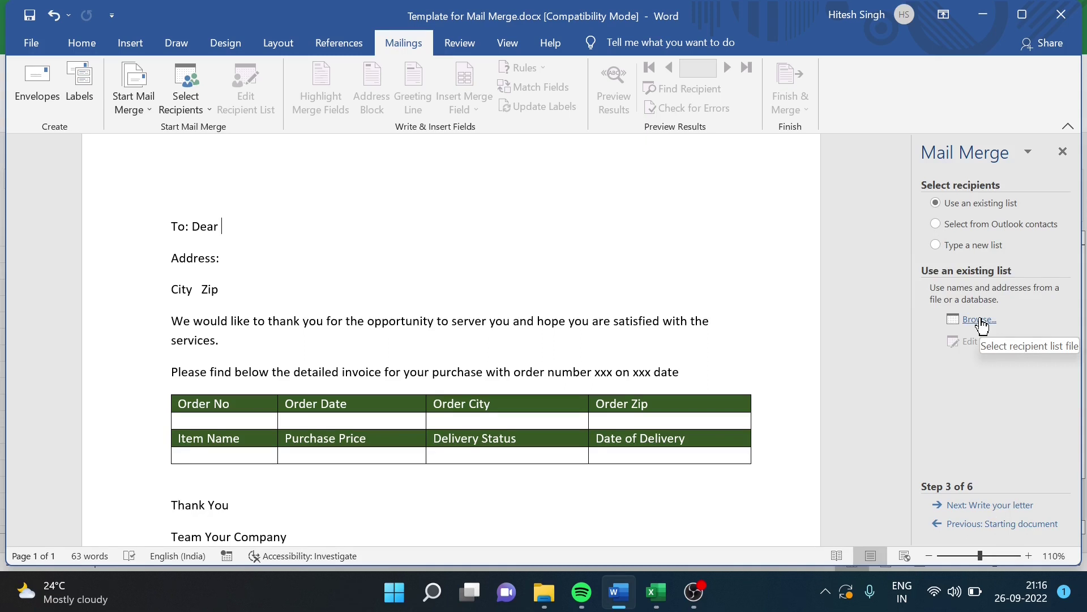
left_click(982, 320)
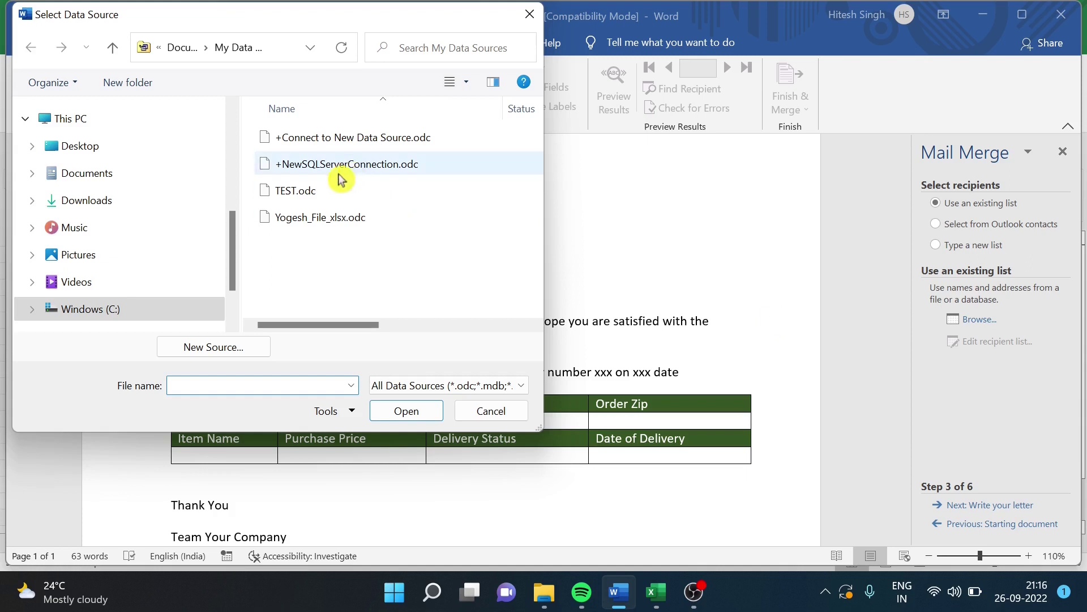
left_click(232, 134)
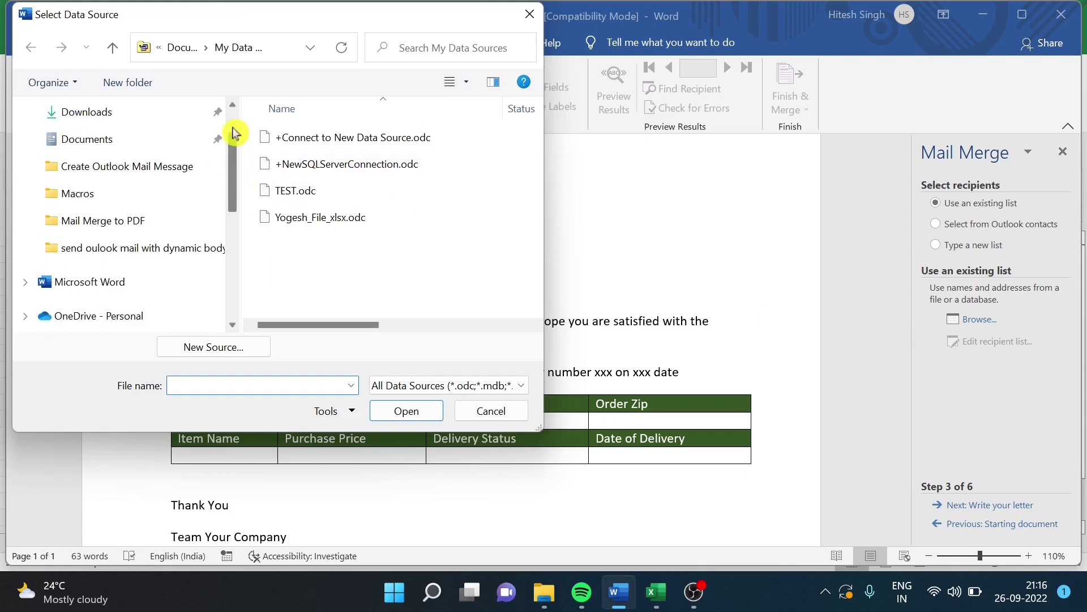
left_click(234, 133)
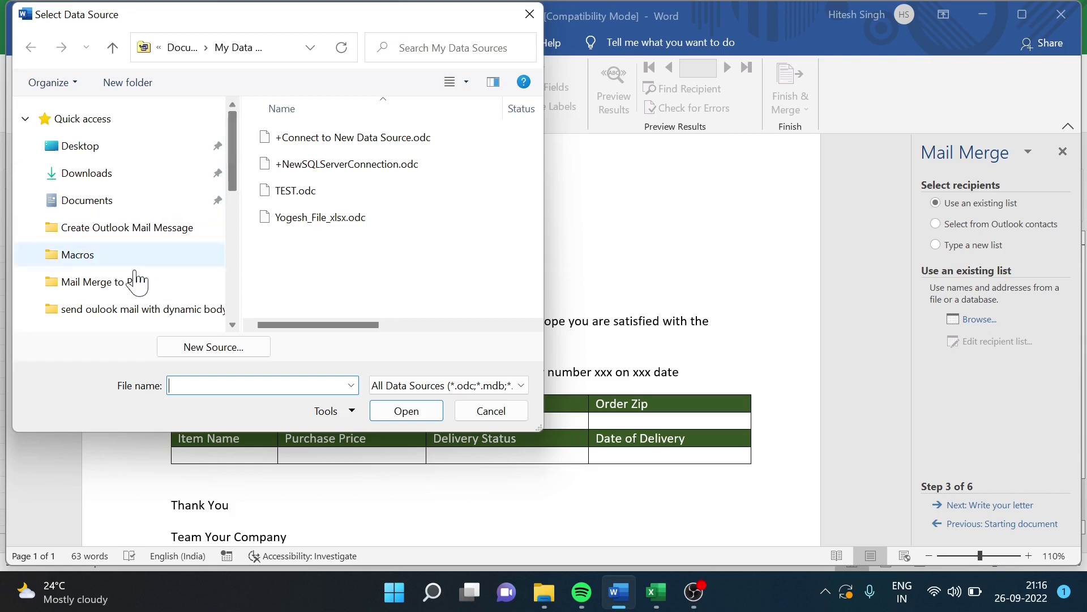
left_click(126, 283)
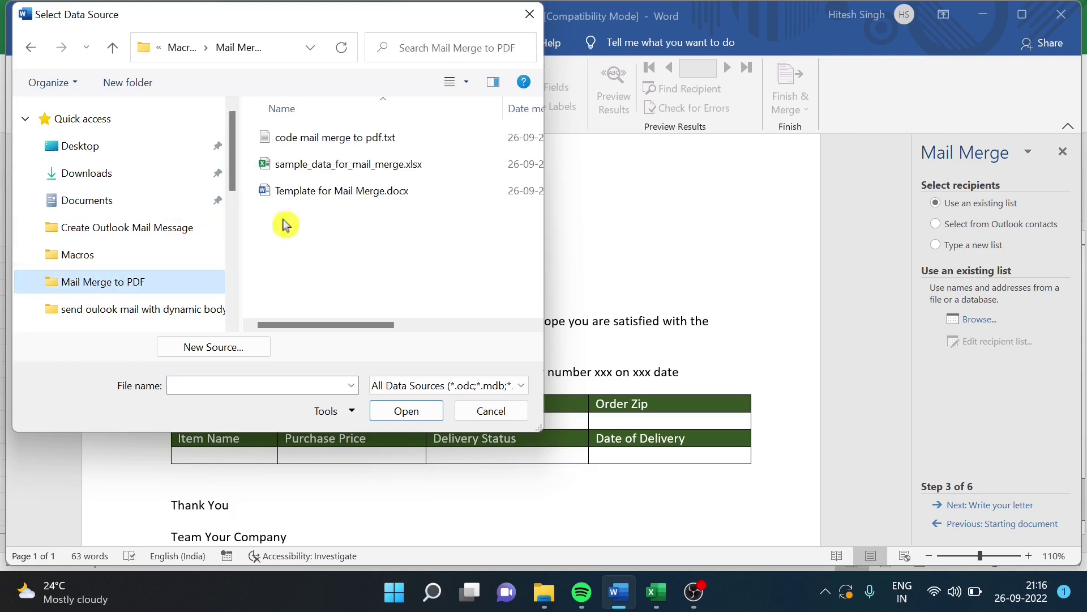
left_click(376, 163)
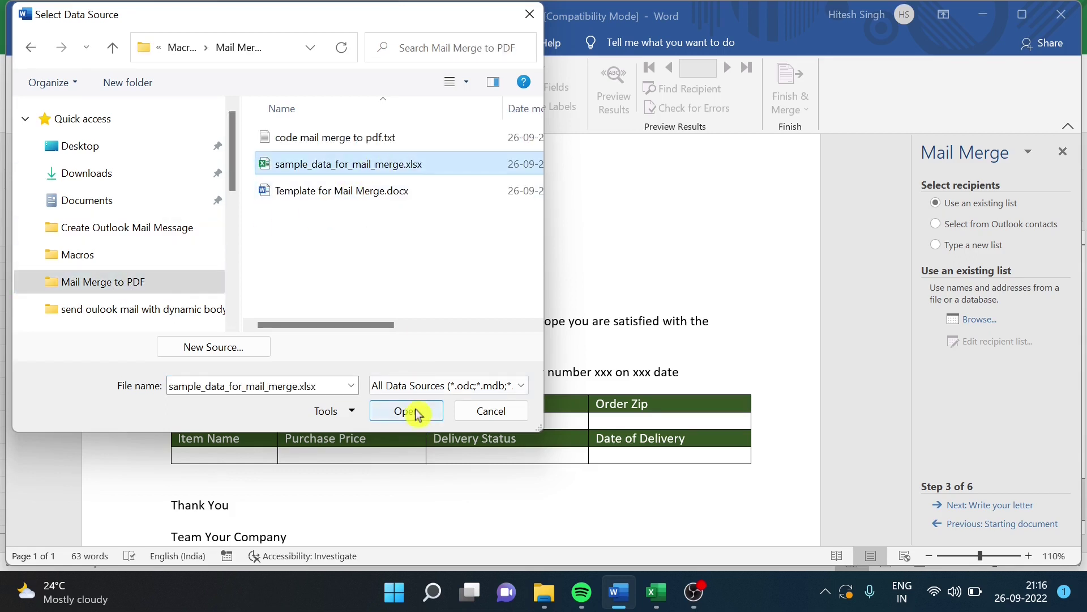
left_click(418, 412)
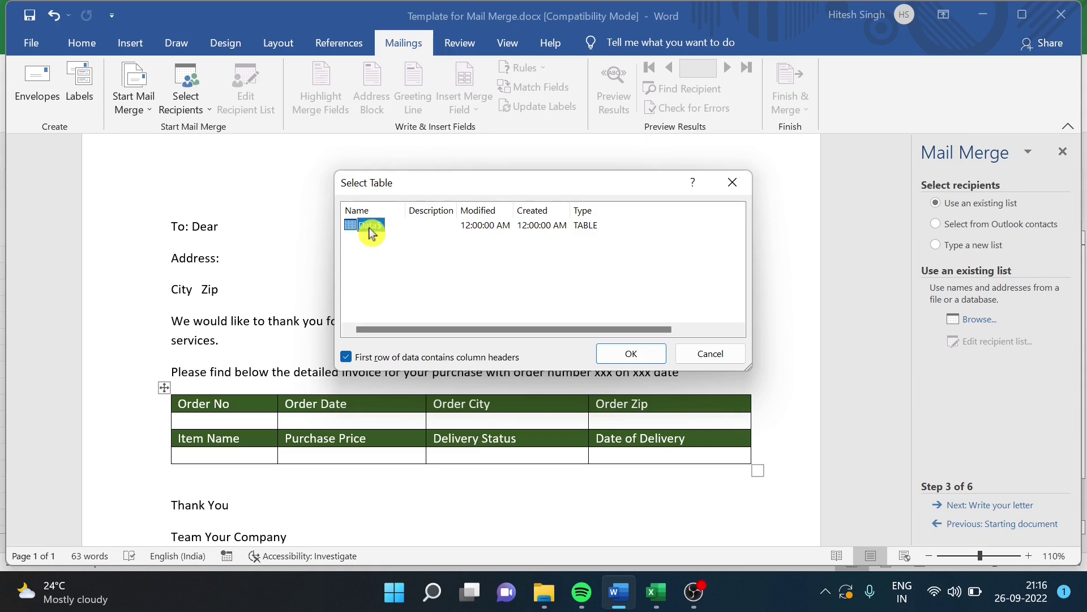
Use the Data$ sheet and accept all four customer records as recipients
left_click(635, 354)
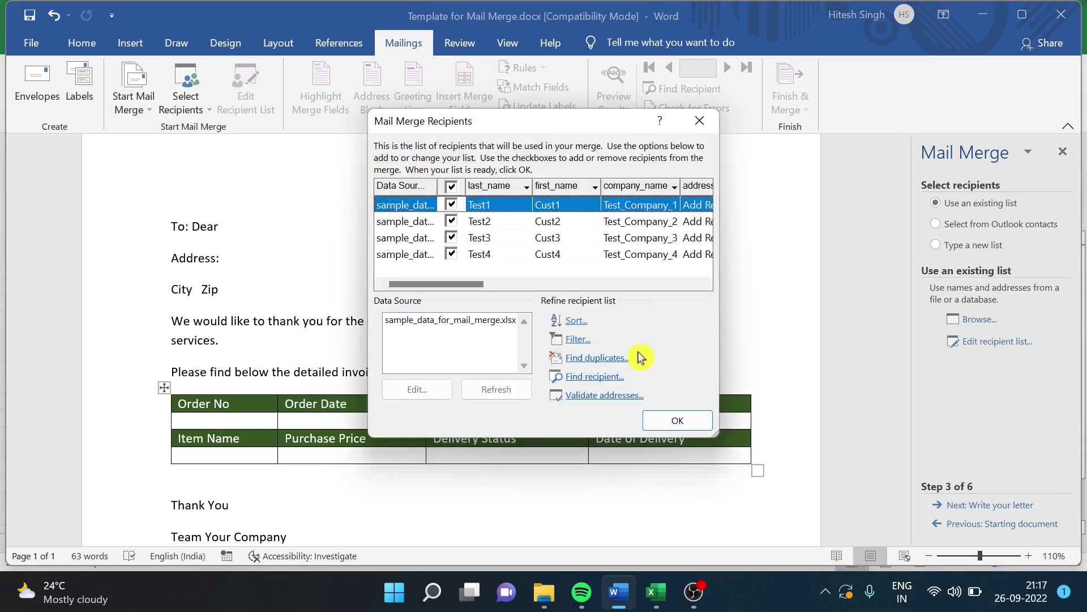
left_click_drag(453, 284, 401, 300)
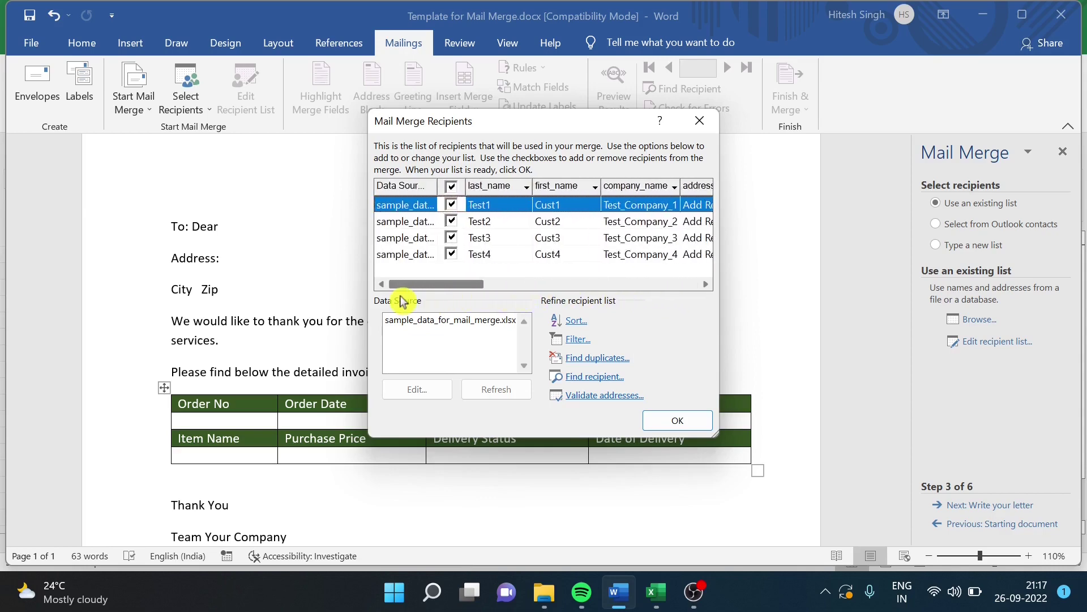
left_click(678, 421)
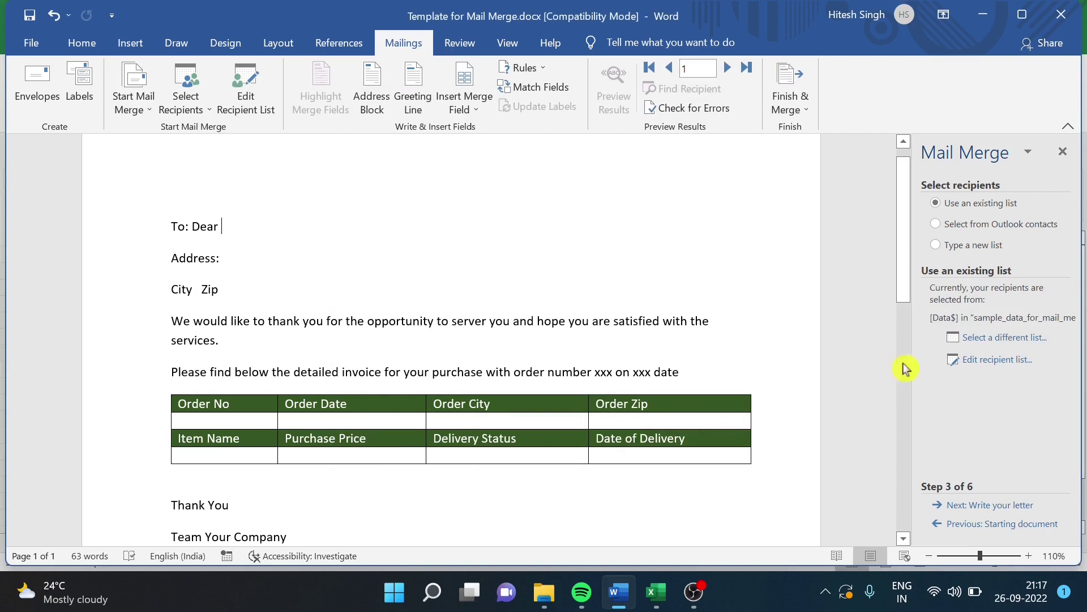